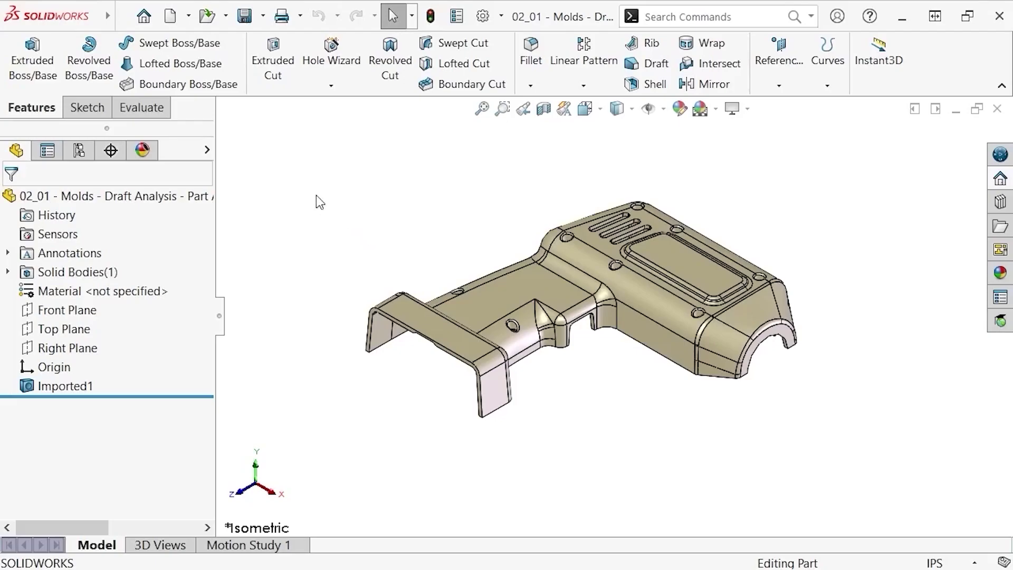
# - Add the Mold Tools tab to the CommandManager and display its mold and surface tools
pyautogui.rightClick(163, 115)
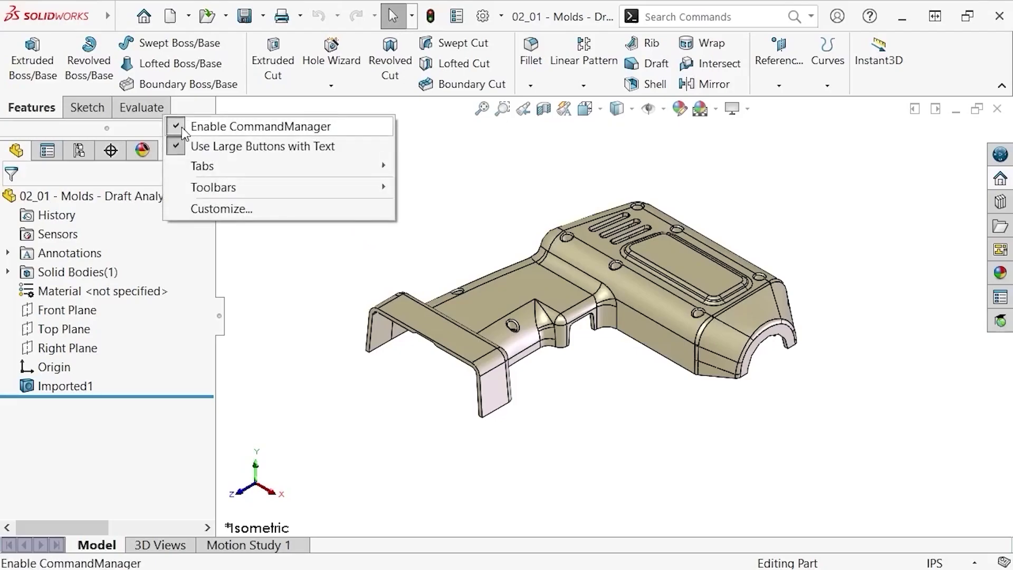
pyautogui.moveTo(255, 169)
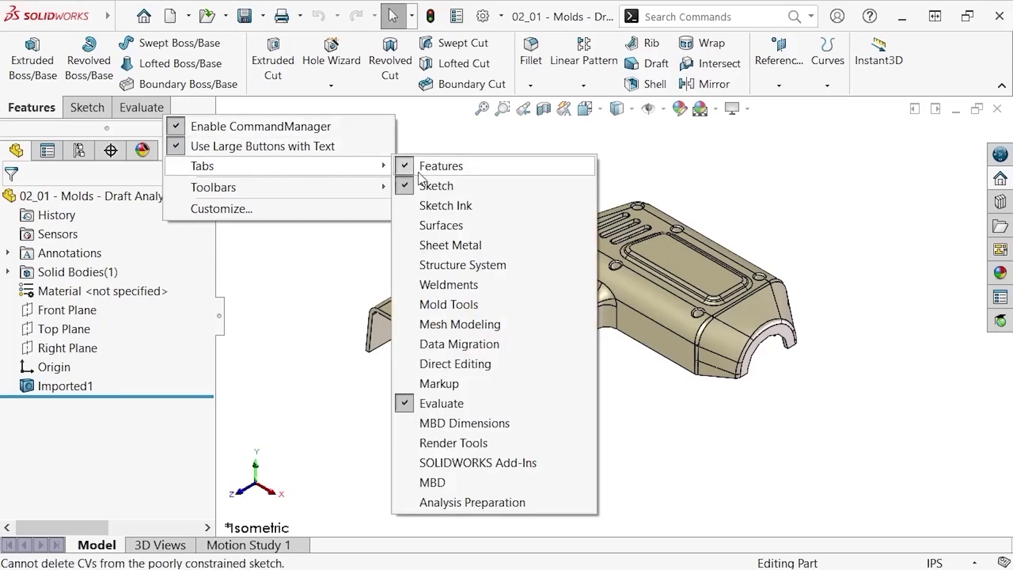
pyautogui.click(421, 304)
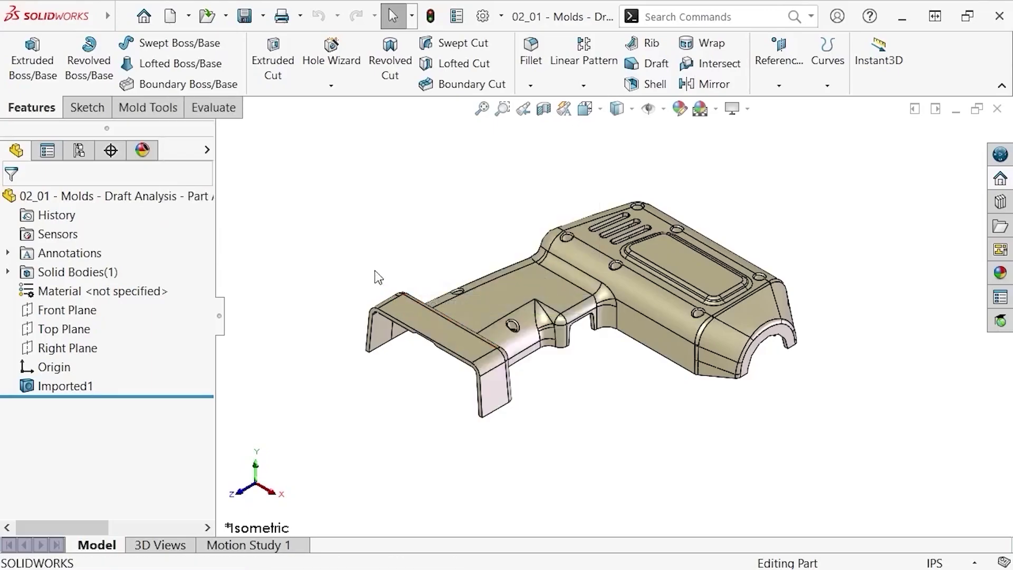
pyautogui.click(175, 112)
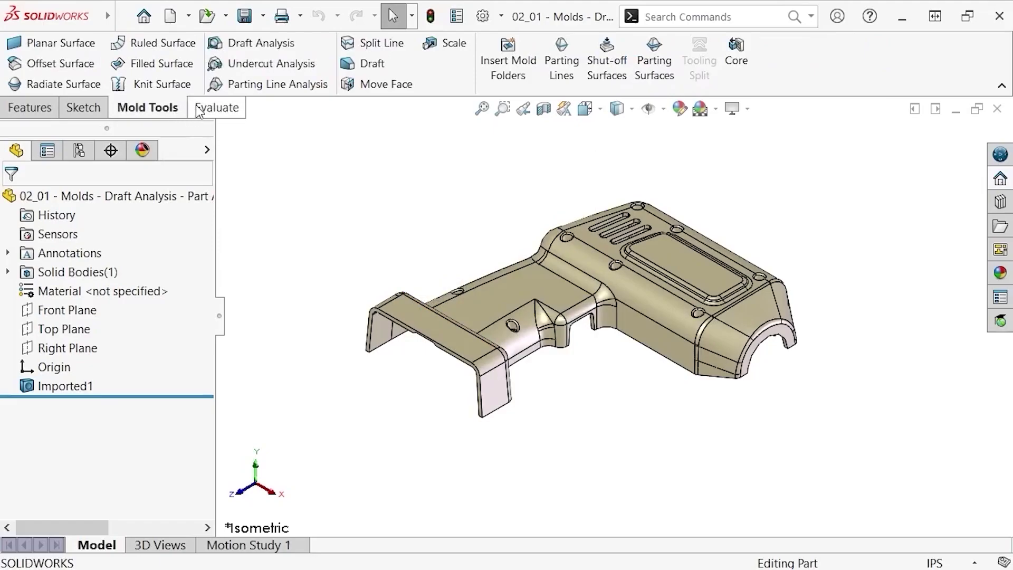
# - Run Draft Analysis on the housing with Top Plane as the pull direction at 3°
pyautogui.click(312, 44)
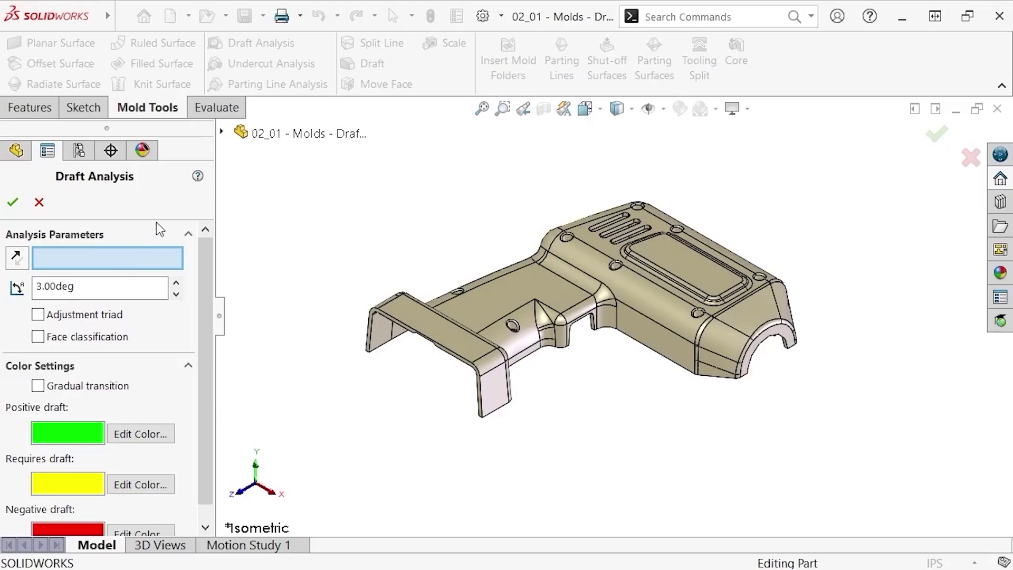
pyautogui.click(233, 134)
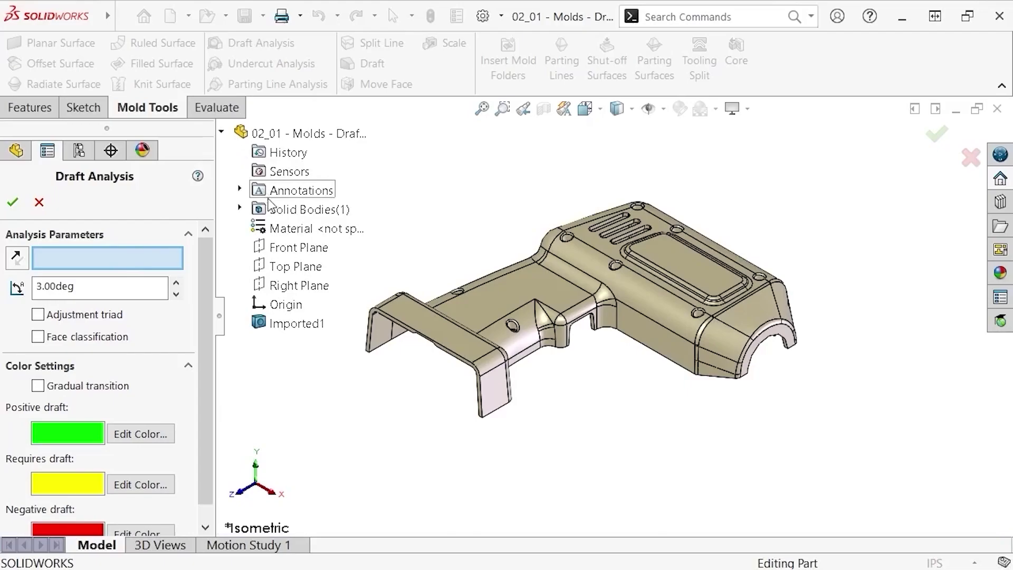
pyautogui.click(322, 267)
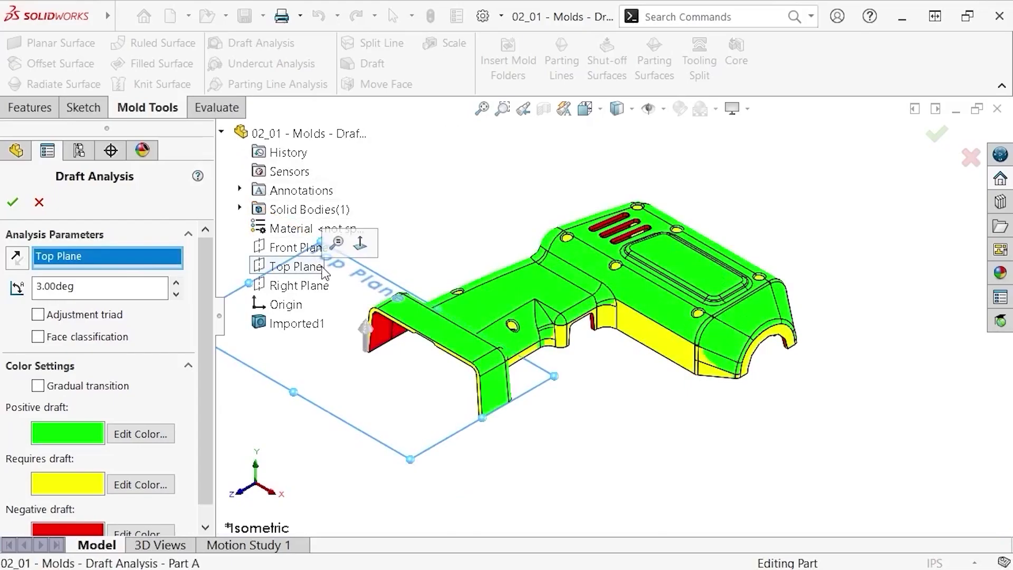
pyautogui.click(222, 133)
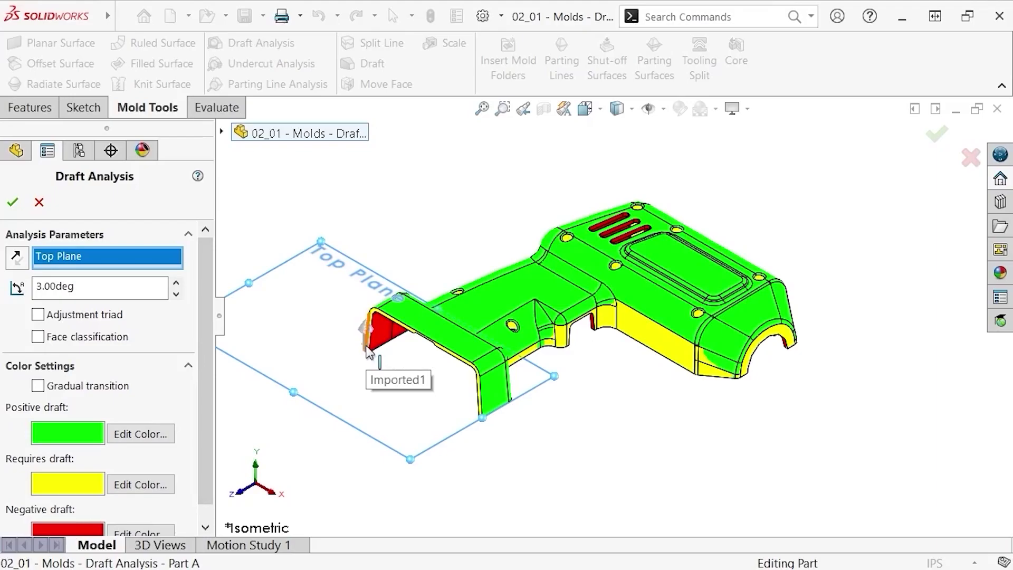
pyautogui.click(45, 317)
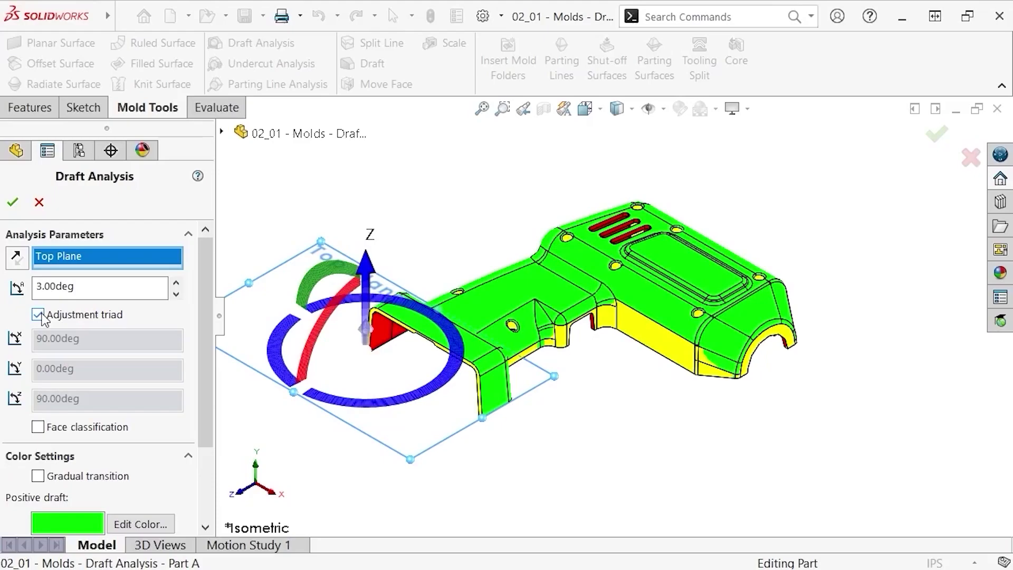
pyautogui.click(38, 315)
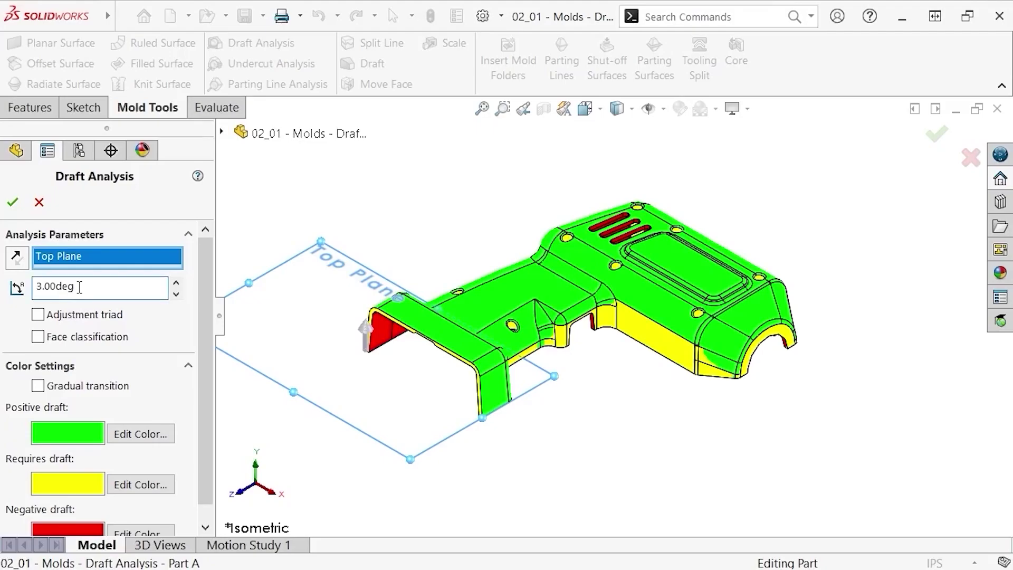
# - Set the draft angle to 1° and enable Face classification and Find steep faces
pyautogui.press('BackSpace')
pyautogui.press('BackSpace')
pyautogui.press('BackSpace')
pyautogui.press('BackSpace')
pyautogui.press('BackSpace')
pyautogui.press('BackSpace')
pyautogui.press('BackSpace')
pyautogui.write('1')
pyautogui.press('Return')
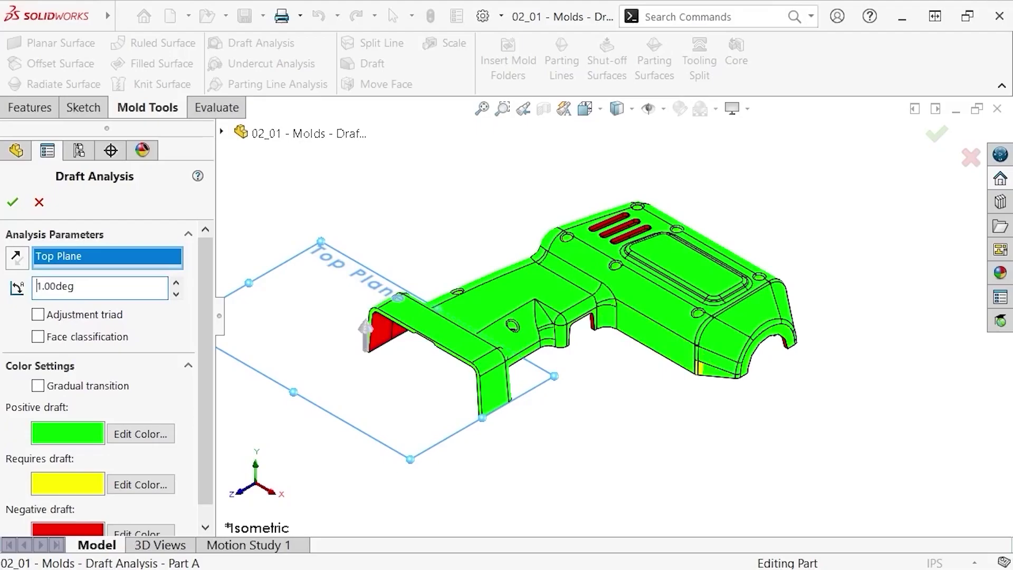
pyautogui.click(38, 337)
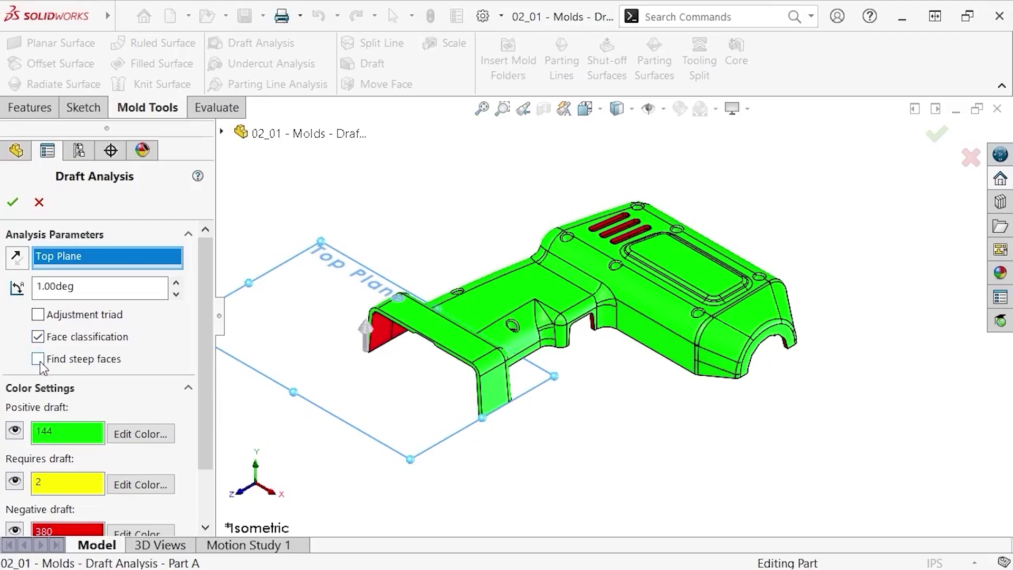
pyautogui.click(39, 360)
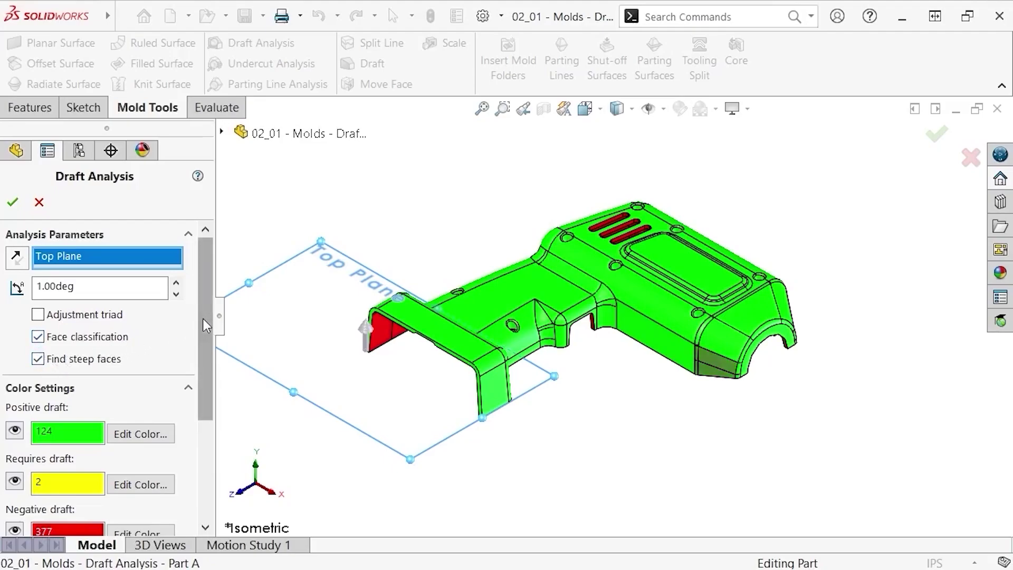
pyautogui.moveTo(202, 318); pyautogui.dragTo(195, 411)
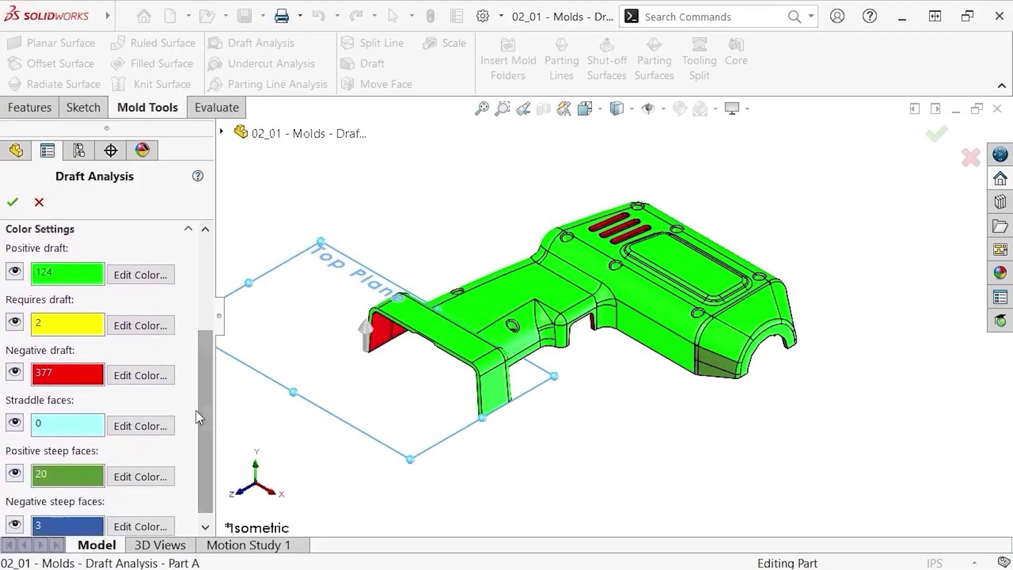
pyautogui.click(119, 279)
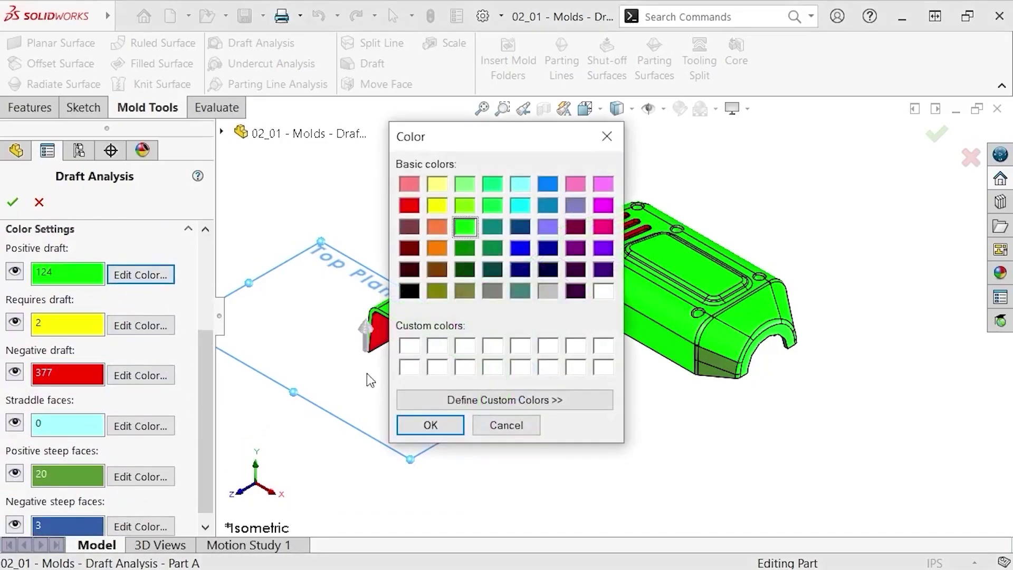
pyautogui.click(505, 426)
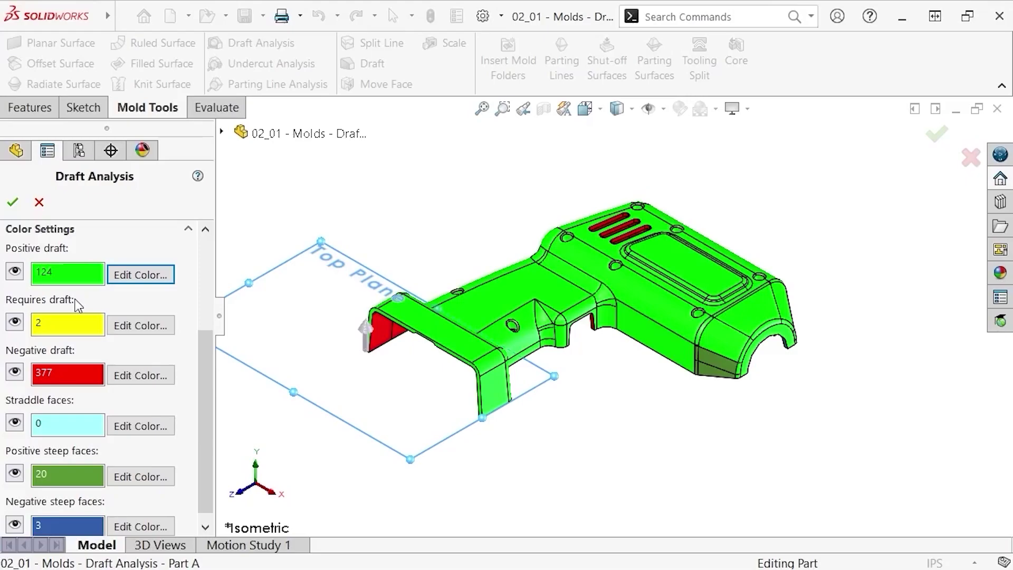
pyautogui.hotkey('shift', 'Up')
pyautogui.hotkey('shift', 'Up')
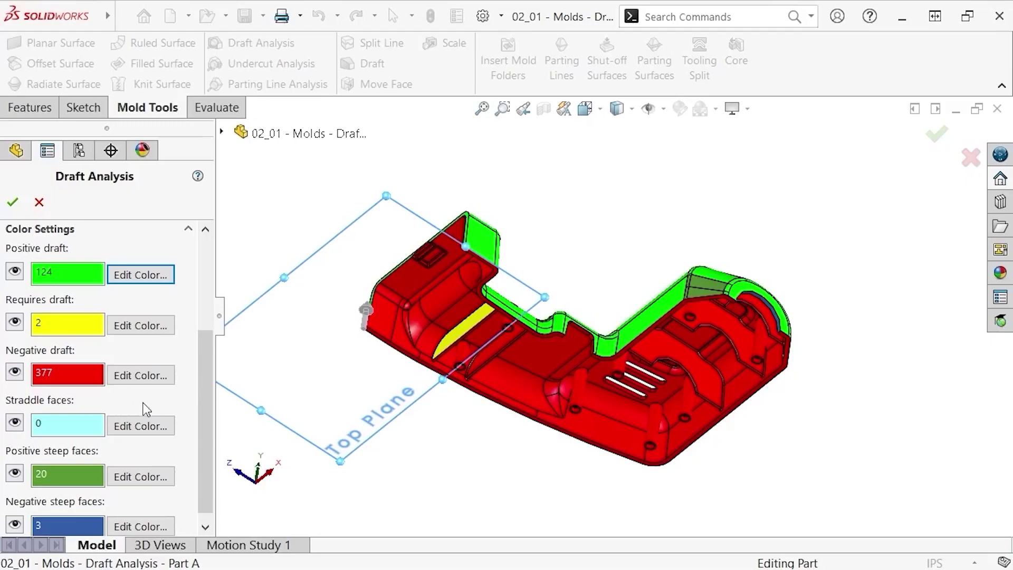
pyautogui.scroll(-1, 203, 404)
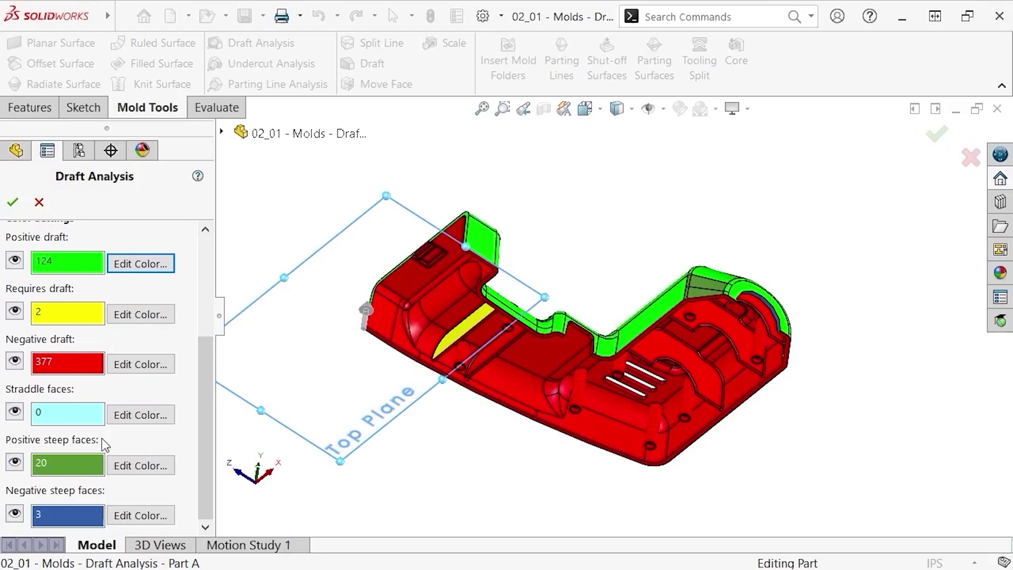
pyautogui.hotkey('ctrl', '7')
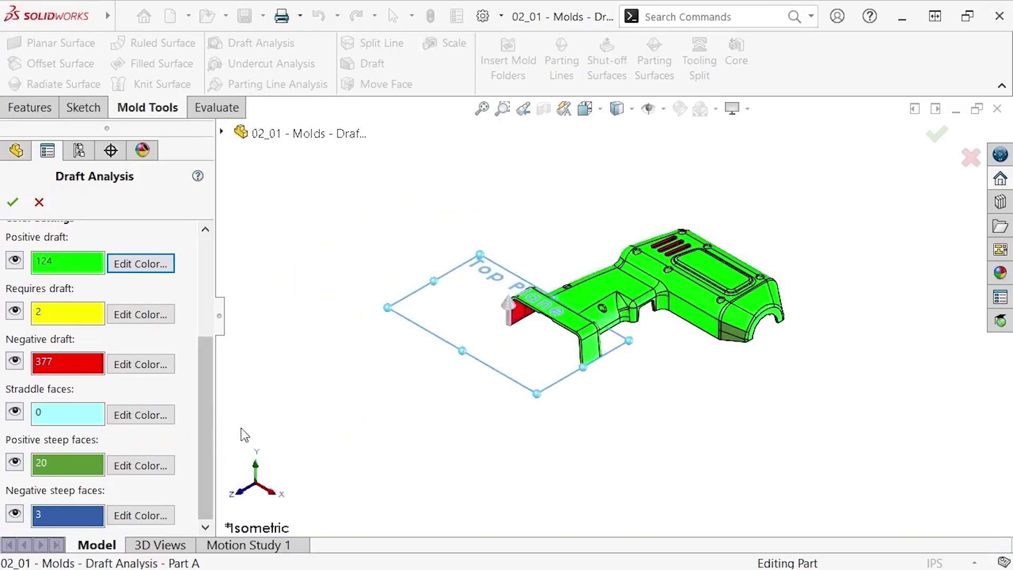
pyautogui.scroll(-10, 731, 350)
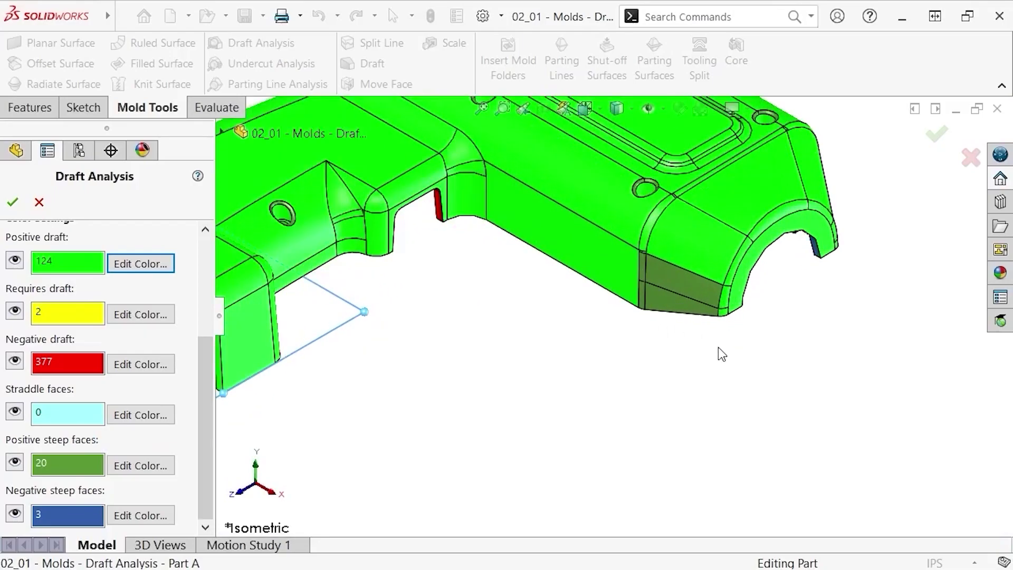
pyautogui.click(680, 310)
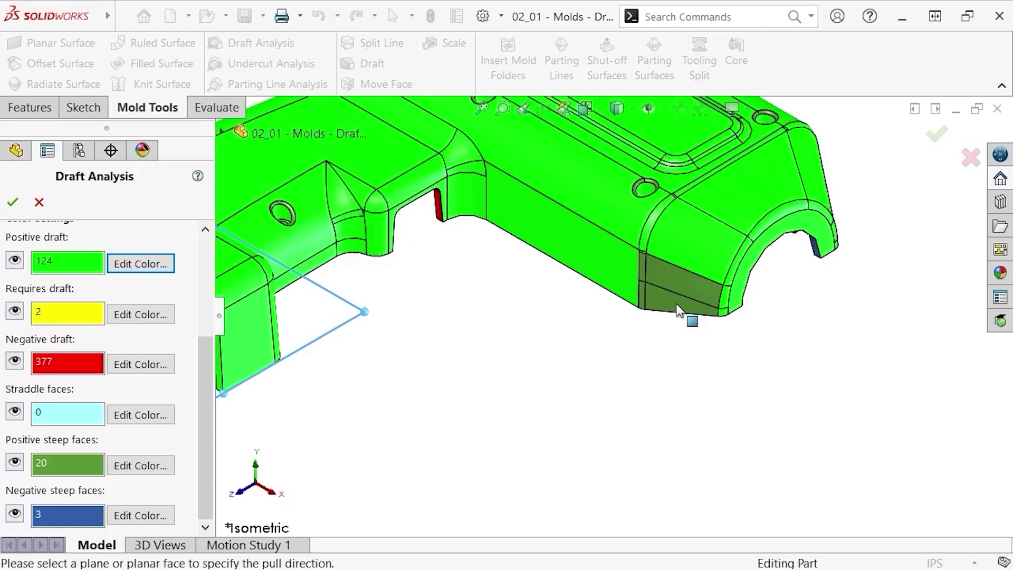
pyautogui.press('f')
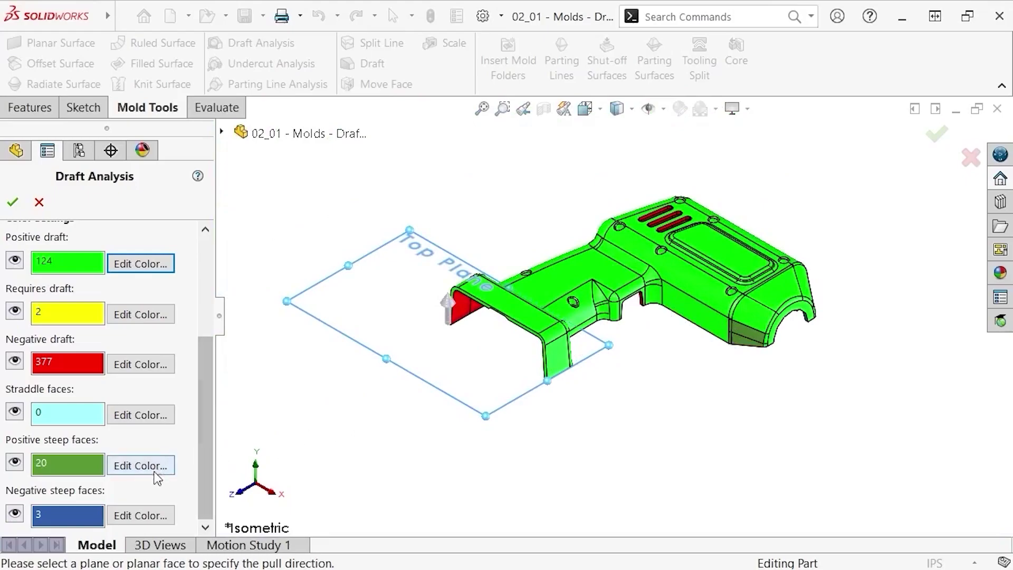
# - Rotate the housing to its underside and zoom in on the red negative-draft faces
pyautogui.press('Up')
pyautogui.press('Up')
pyautogui.press('Up')
pyautogui.press('Up')
pyautogui.press('Up')
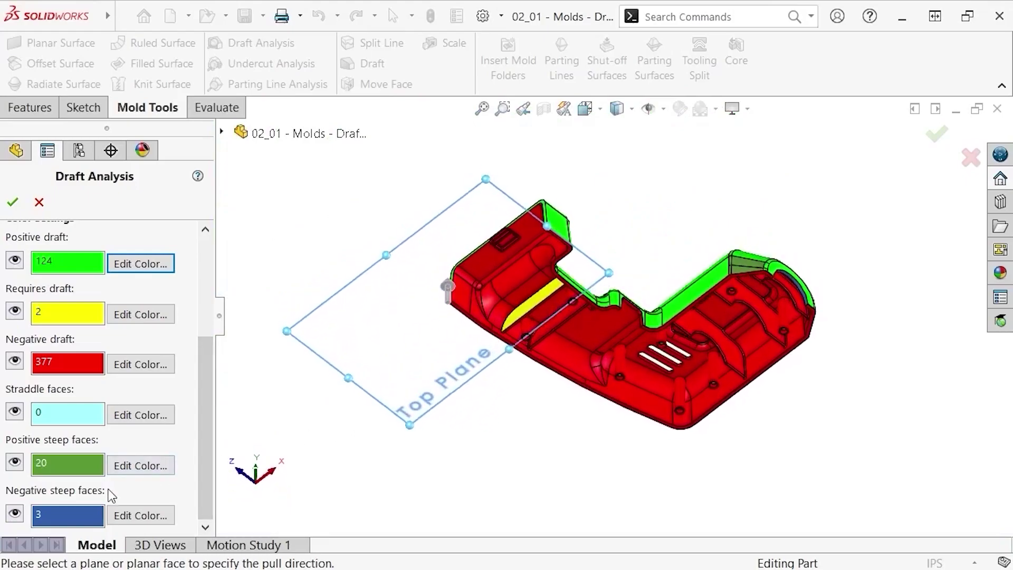
pyautogui.press('Up')
pyautogui.press('Up')
pyautogui.press('Up')
pyautogui.press('Up')
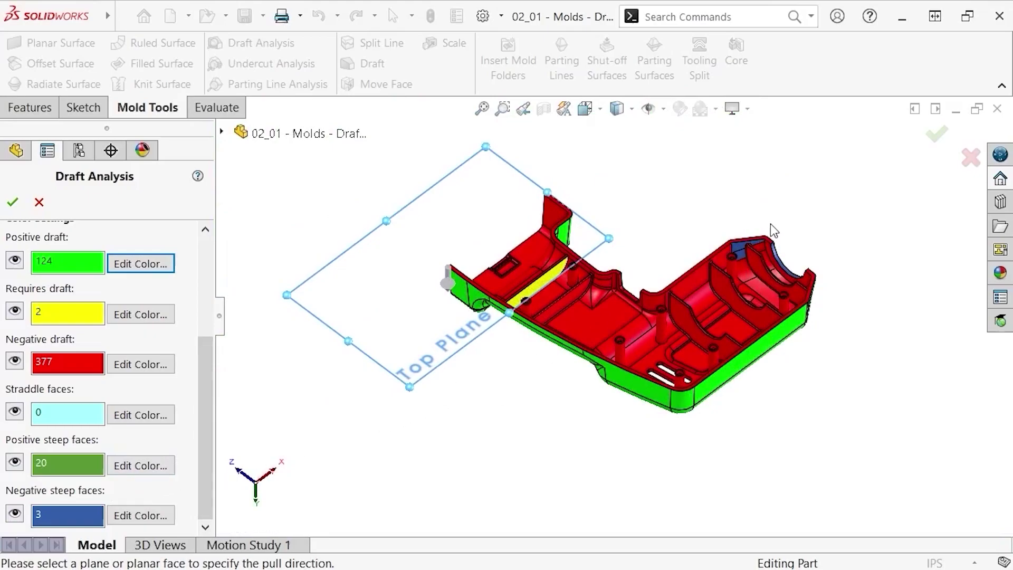
pyautogui.hotkey('shift', 'z')
pyautogui.hotkey('shift', 'z')
pyautogui.hotkey('shift', 'z')
pyautogui.hotkey('shift', 'z')
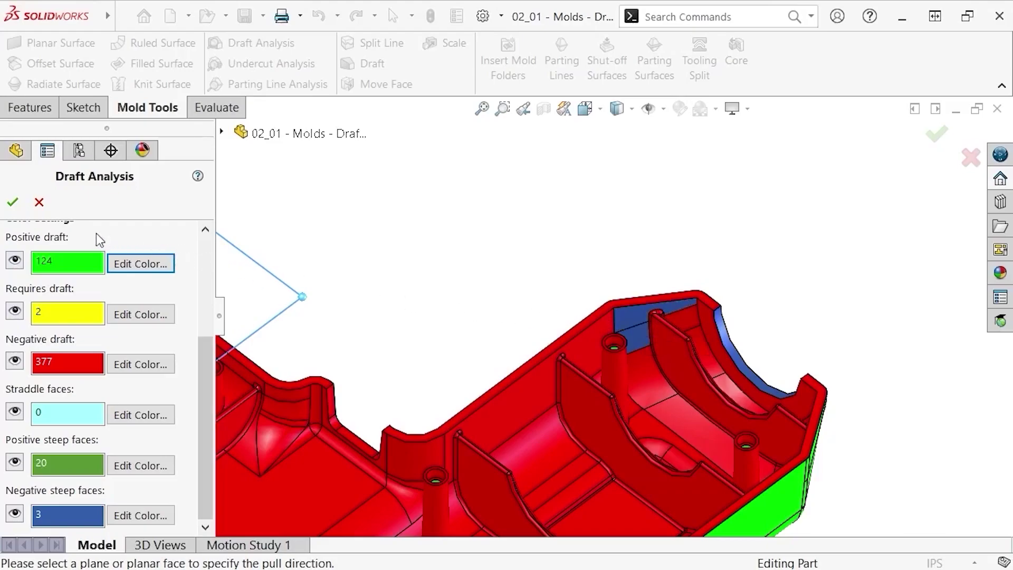
# - Accept the draft analysis, review the face-count legend in Isometric view, then toggle colouring off
pyautogui.click(13, 203)
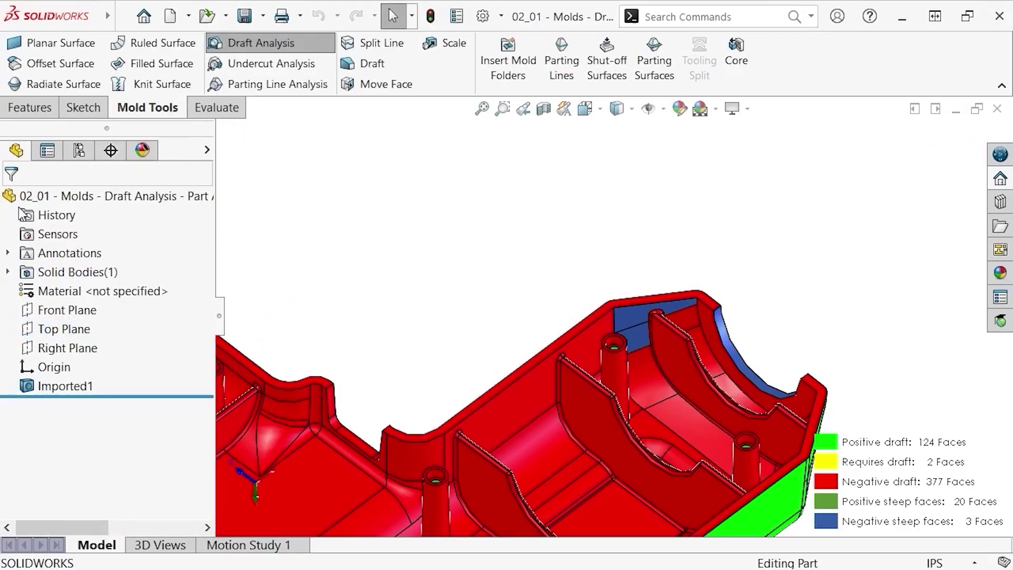
pyautogui.hotkey('ctrl', '7')
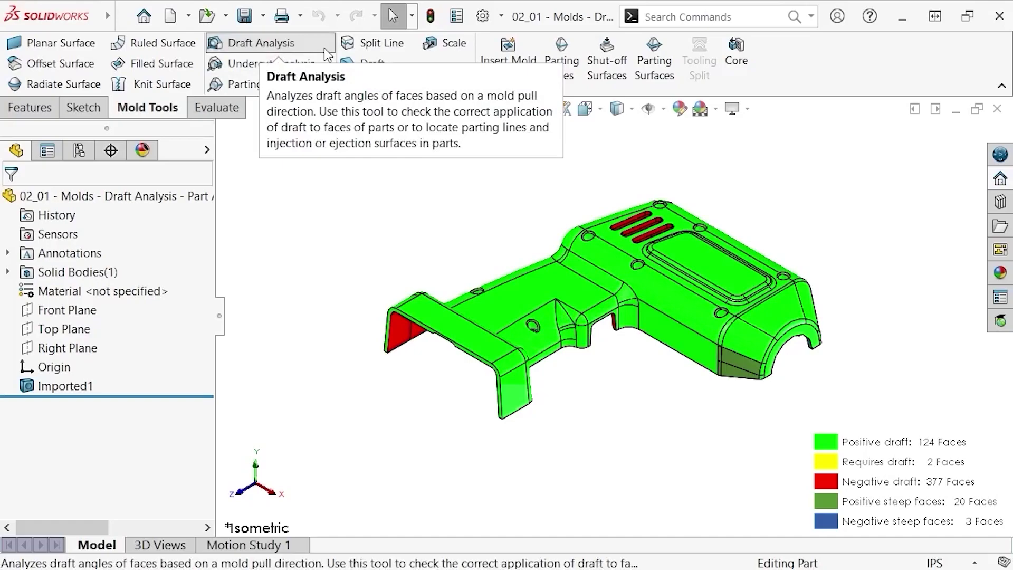
pyautogui.click(325, 48)
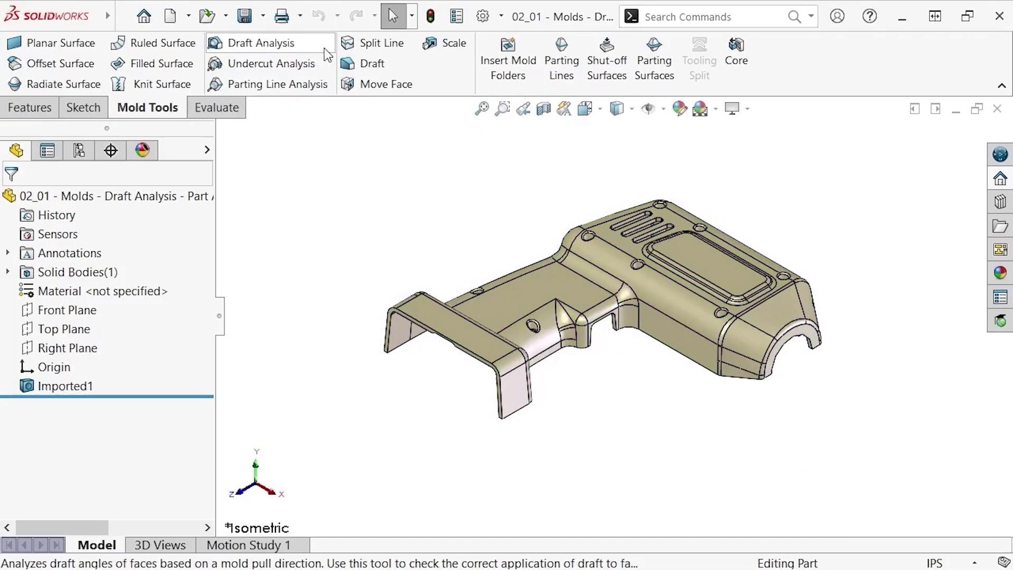